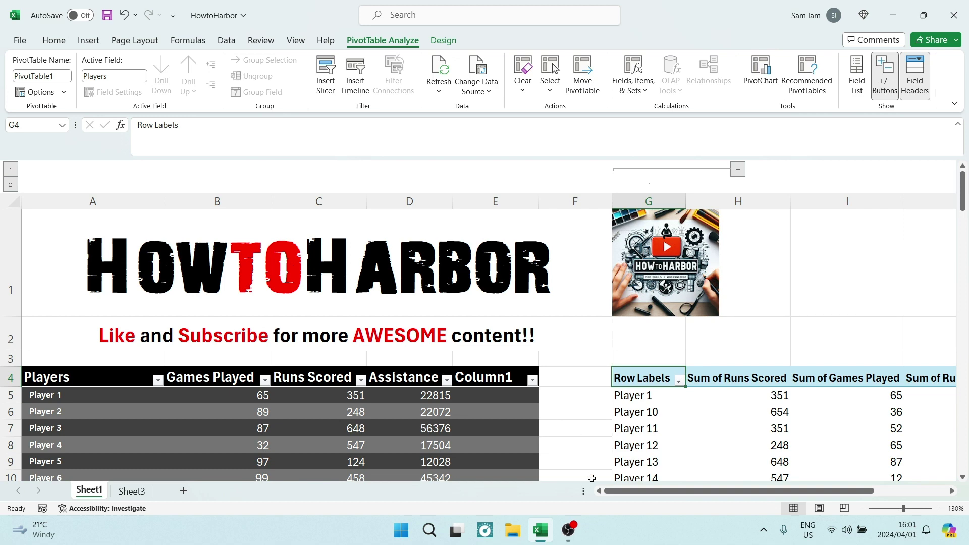
{"action": "left_click_drag", "start_coordinate": [609, 491], "coordinate": [691, 493]}
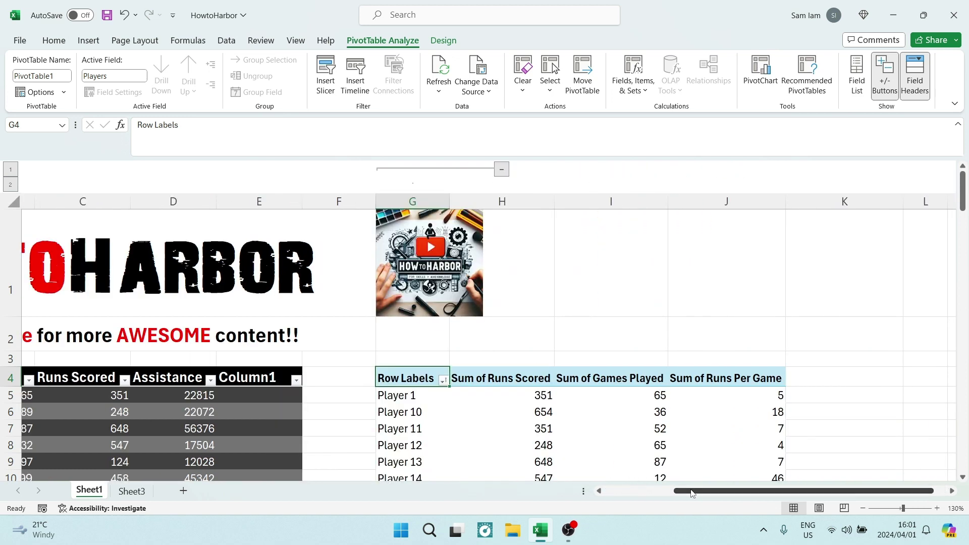
{"action": "scroll", "coordinate": [515, 341], "scroll_direction": "down", "scroll_amount": 3}
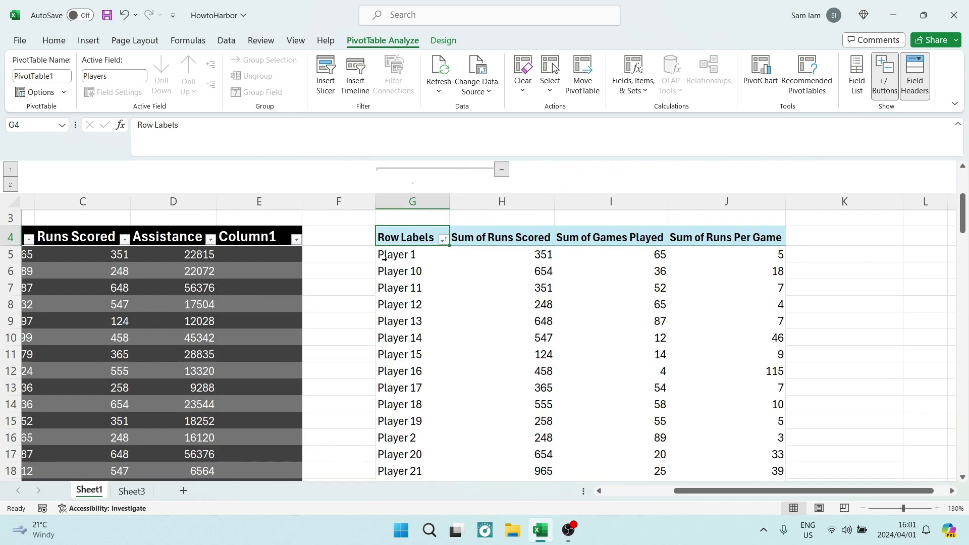
- Open the Row Labels sort and filter menu for the Players field
{"action": "left_click", "coordinate": [444, 240]}
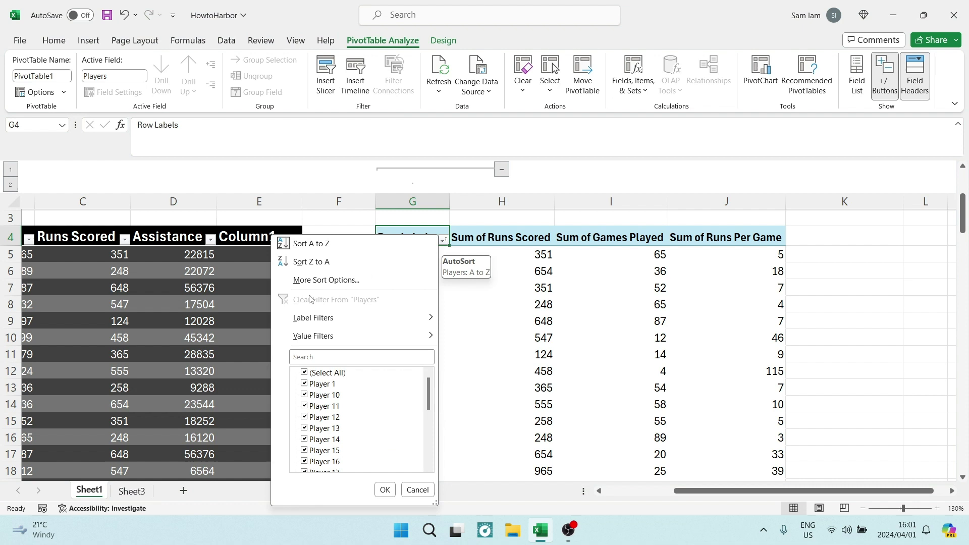
- In More Sort Options, choose Descending (Z to A) by Sum of Runs Scored
{"action": "left_click", "coordinate": [343, 281]}
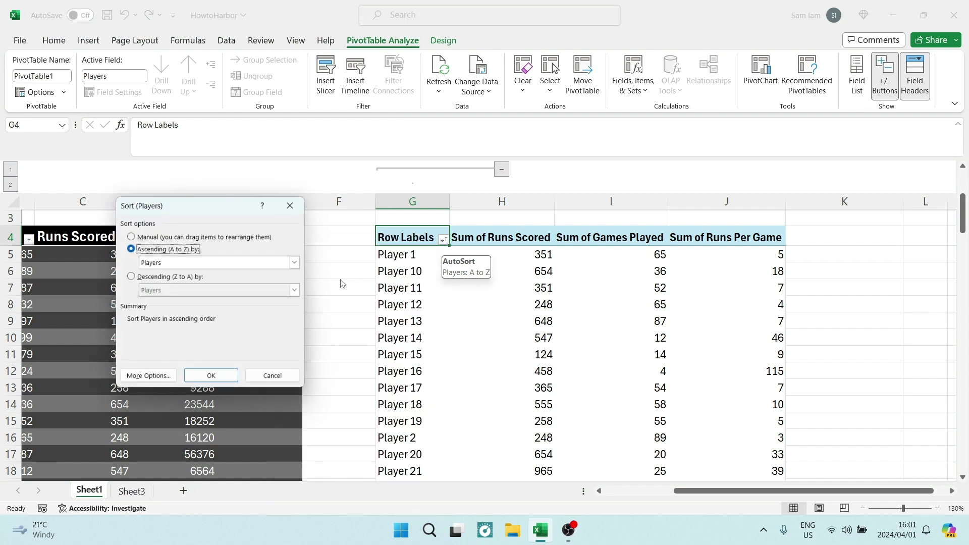
{"action": "left_click", "coordinate": [130, 235]}
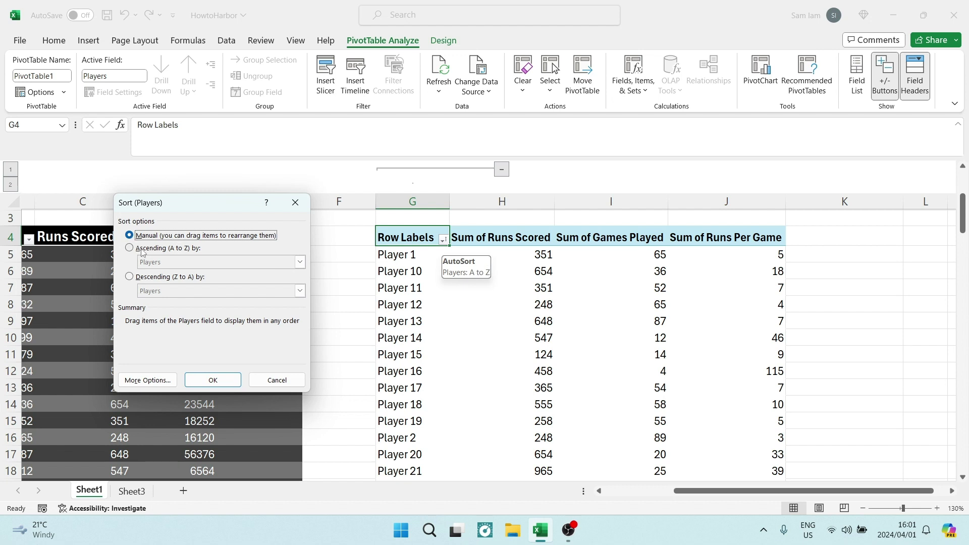
{"action": "left_click", "coordinate": [131, 248]}
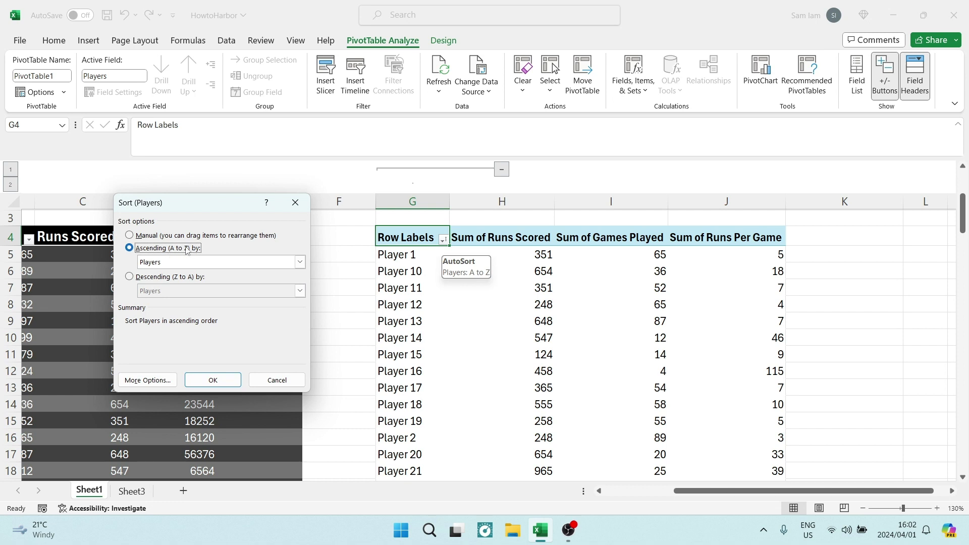
{"action": "left_click", "coordinate": [130, 278]}
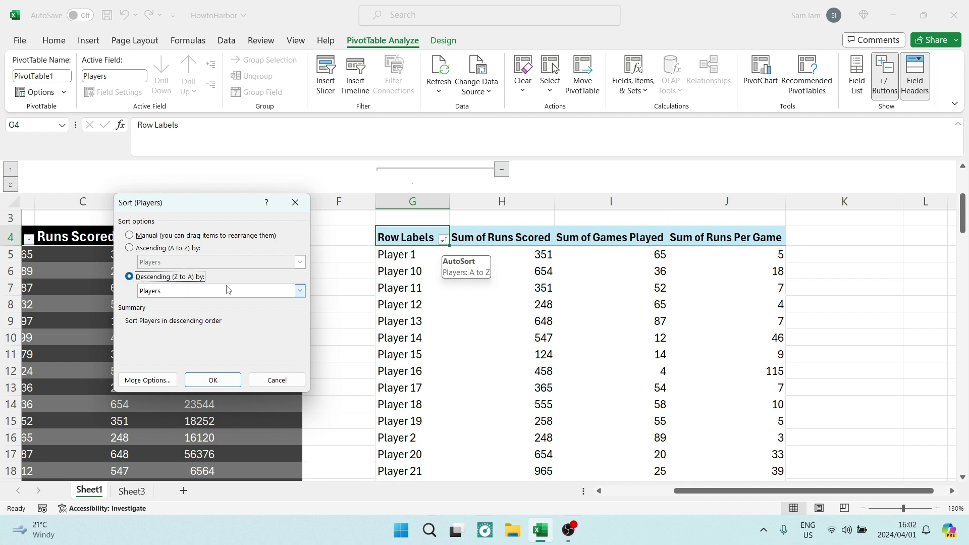
{"action": "left_click", "coordinate": [300, 290]}
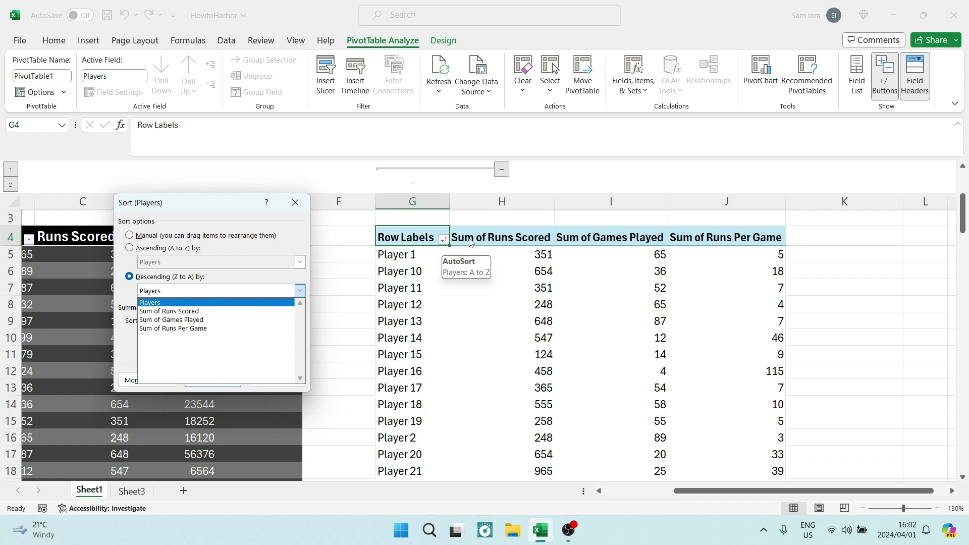
{"action": "left_click", "coordinate": [196, 311]}
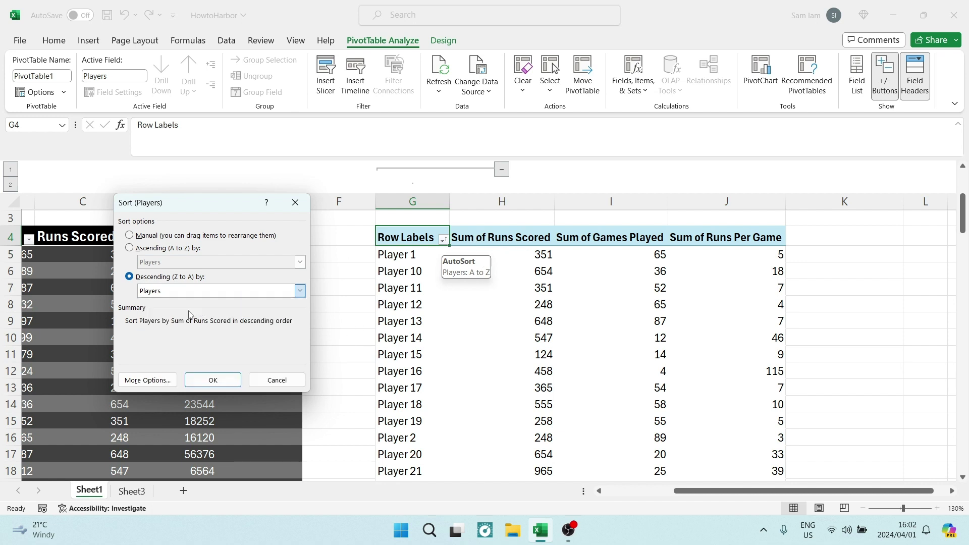
- Apply the descending sort and select the top Sum of Runs Scored value, 965
{"action": "left_click", "coordinate": [213, 380]}
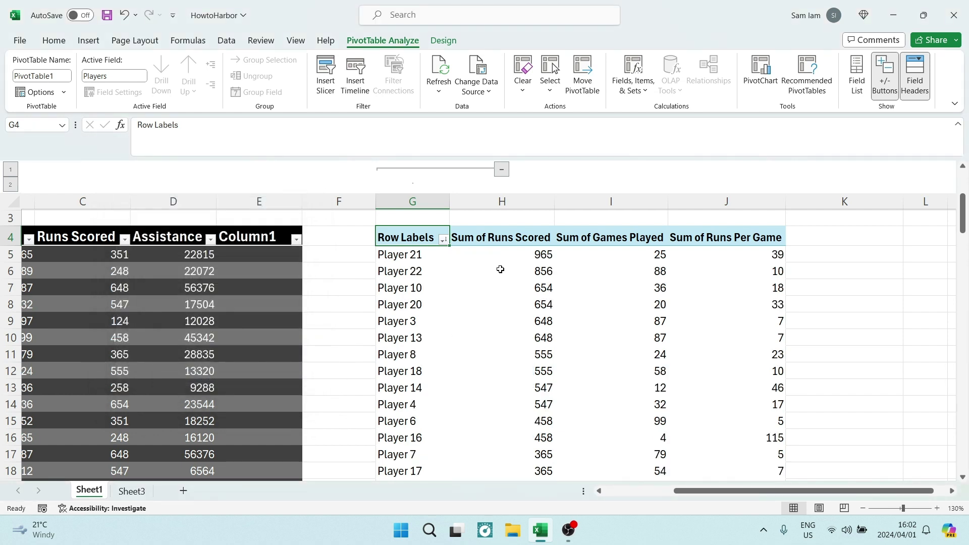
{"action": "left_click", "coordinate": [491, 257]}
{"action": "mouse_move", "coordinate": [491, 258]}
{"action": "left_mouse_down"}
{"action": "mouse_move", "coordinate": [502, 450]}
{"action": "mouse_move", "coordinate": [503, 440]}
{"action": "left_mouse_up"}
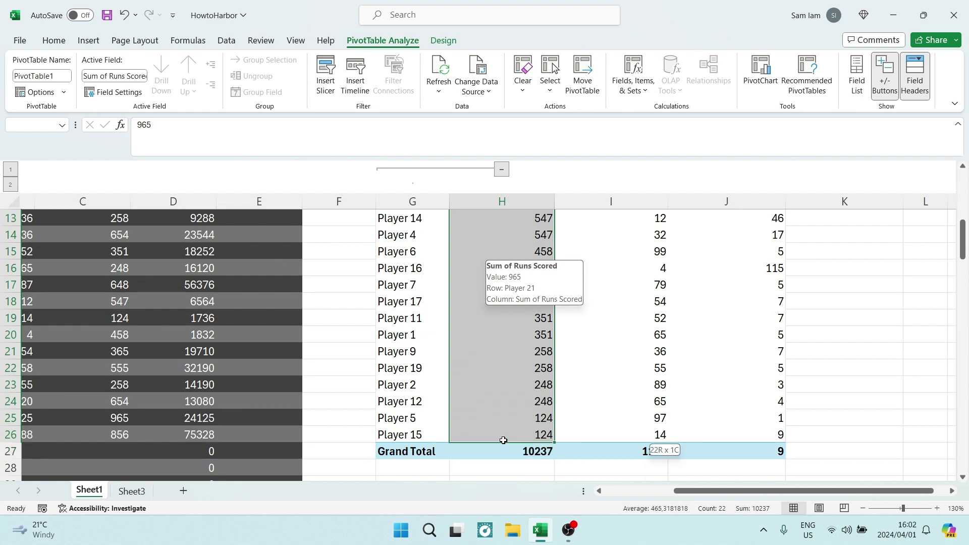